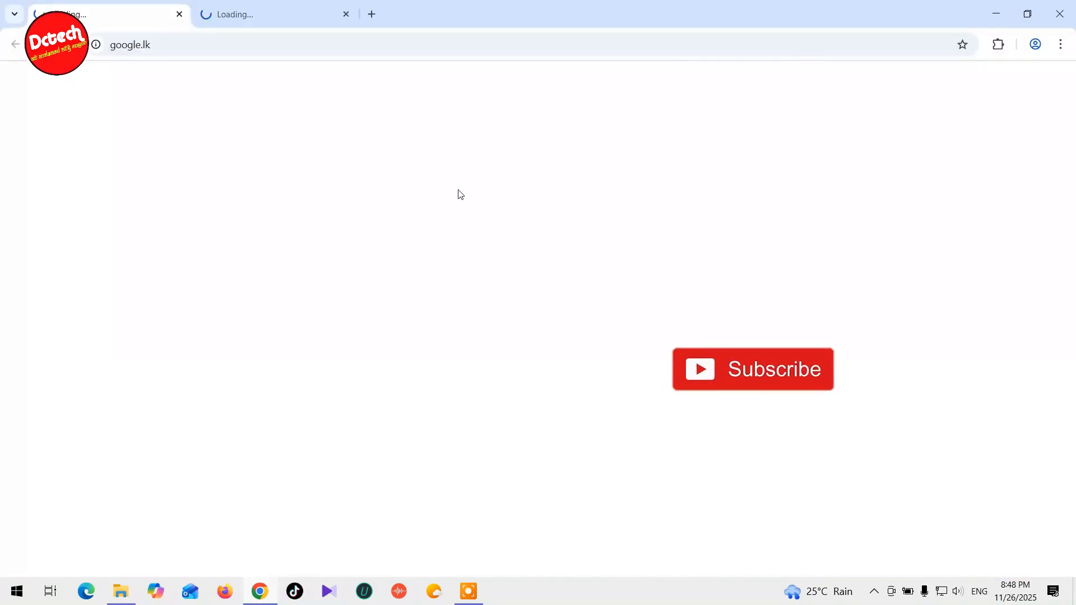
Search Google for "handbrake software" and open the official HandBrake website from the results
left_click(460, 262)
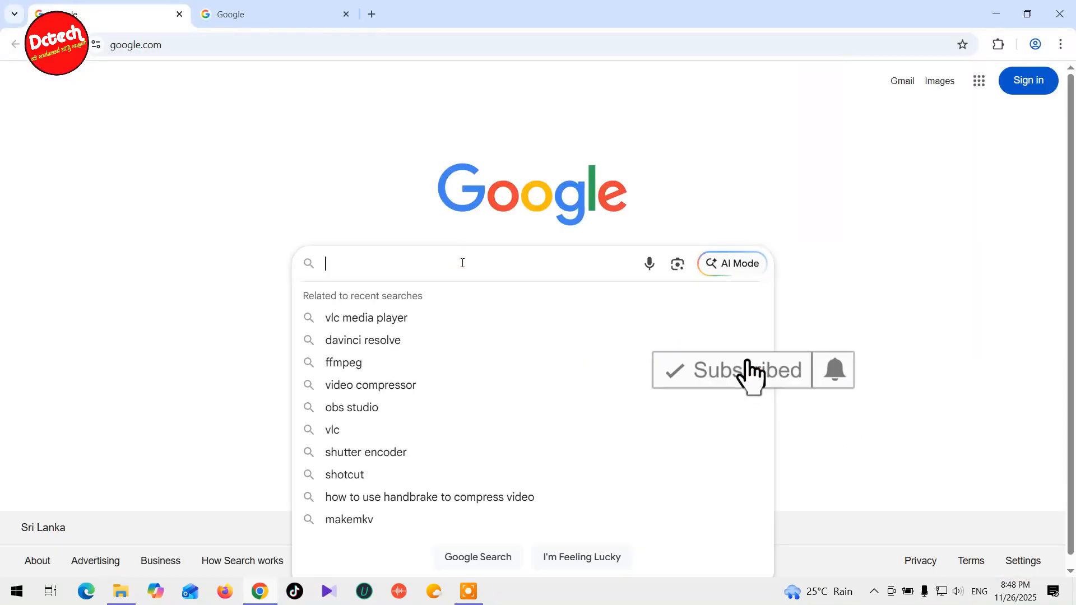
type("hand")
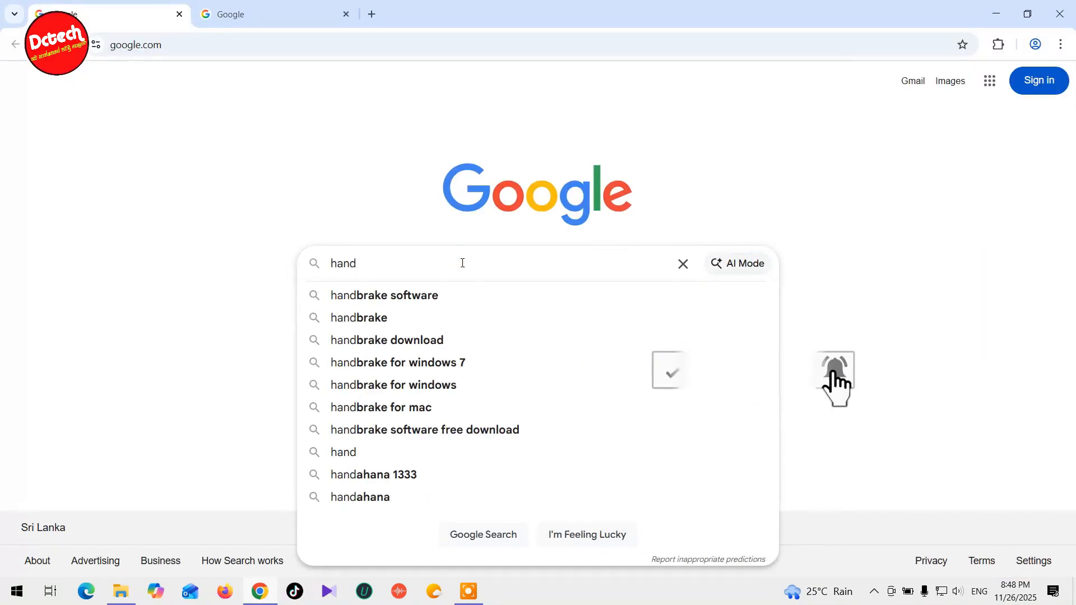
type("bre")
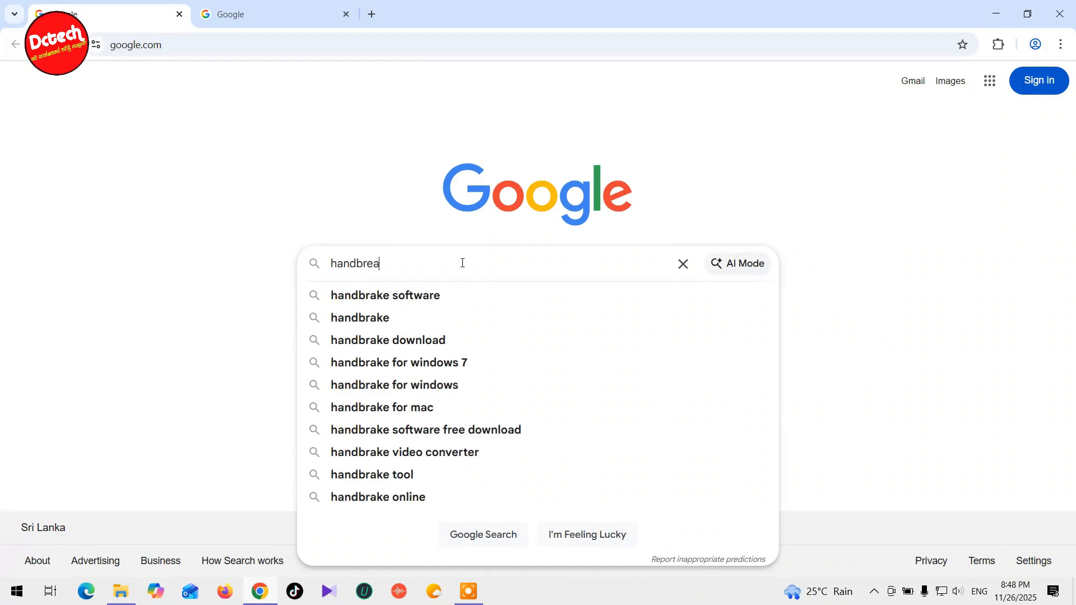
type("ke")
key("Down")
key("Down")
key("Return")
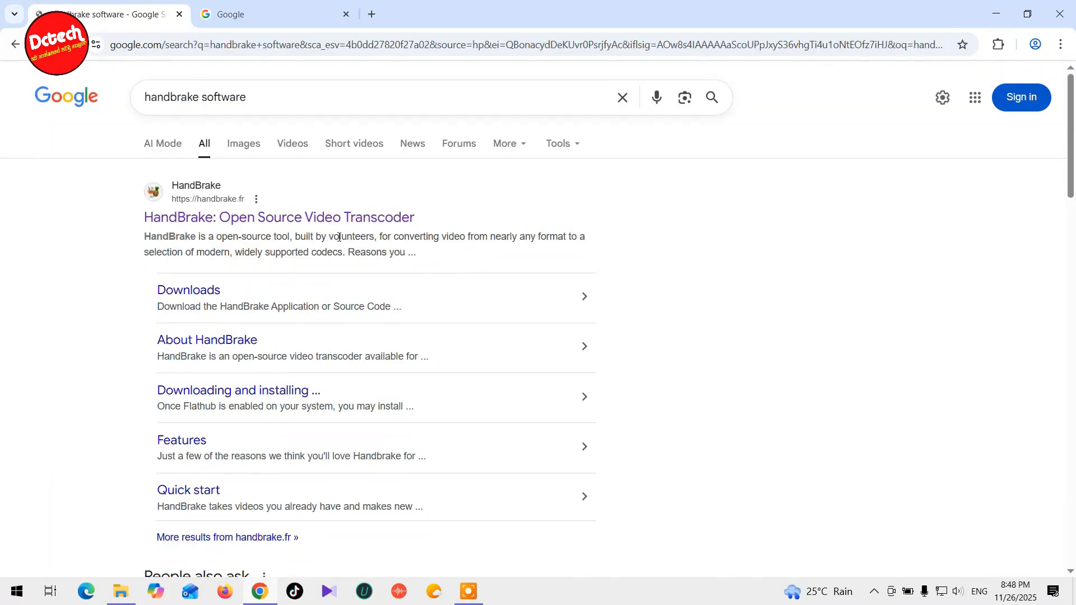
left_click(202, 220)
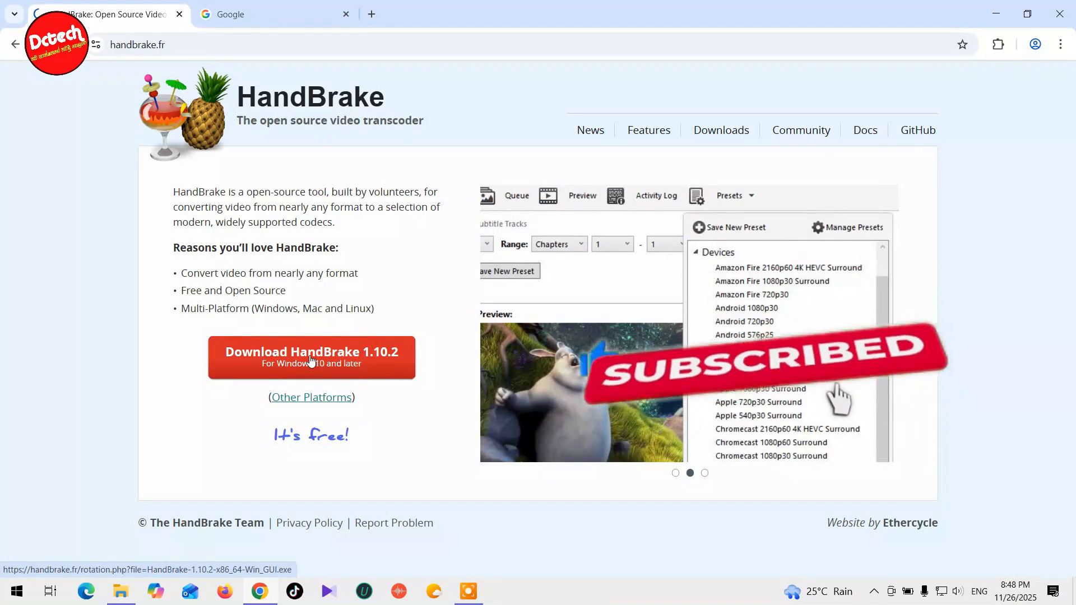
Download HandBrake 1.10.2 for Windows and show the finished download in its folder
left_click(311, 359)
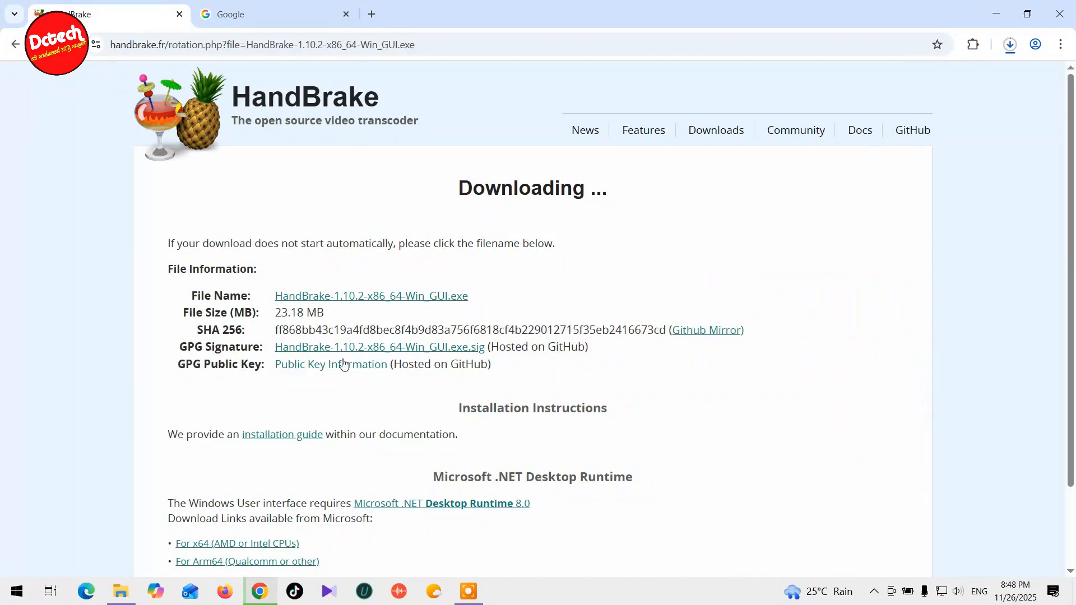
left_click(1010, 46)
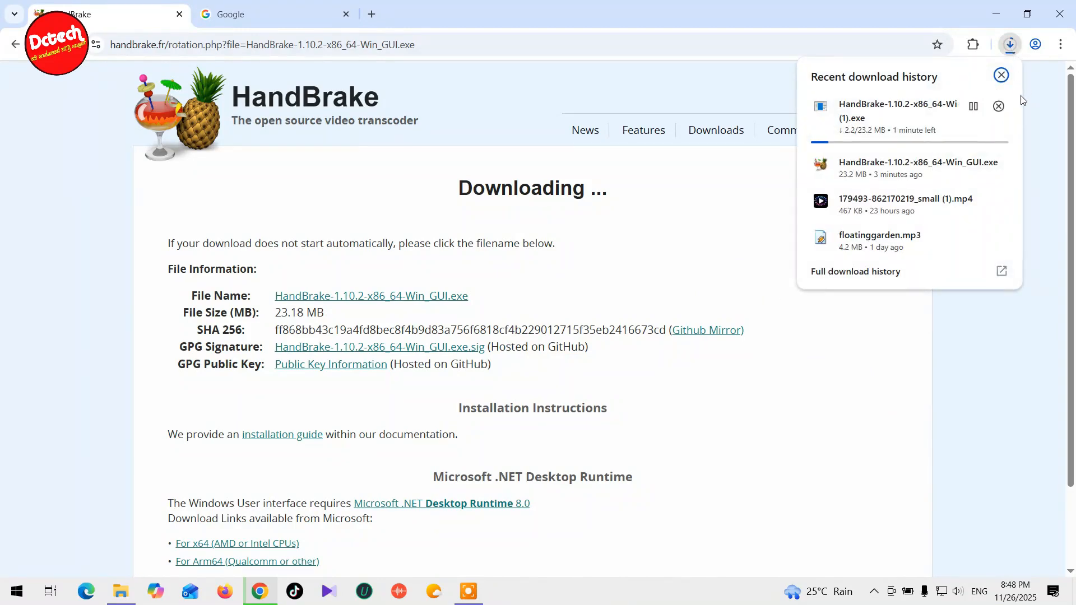
left_click(1009, 45)
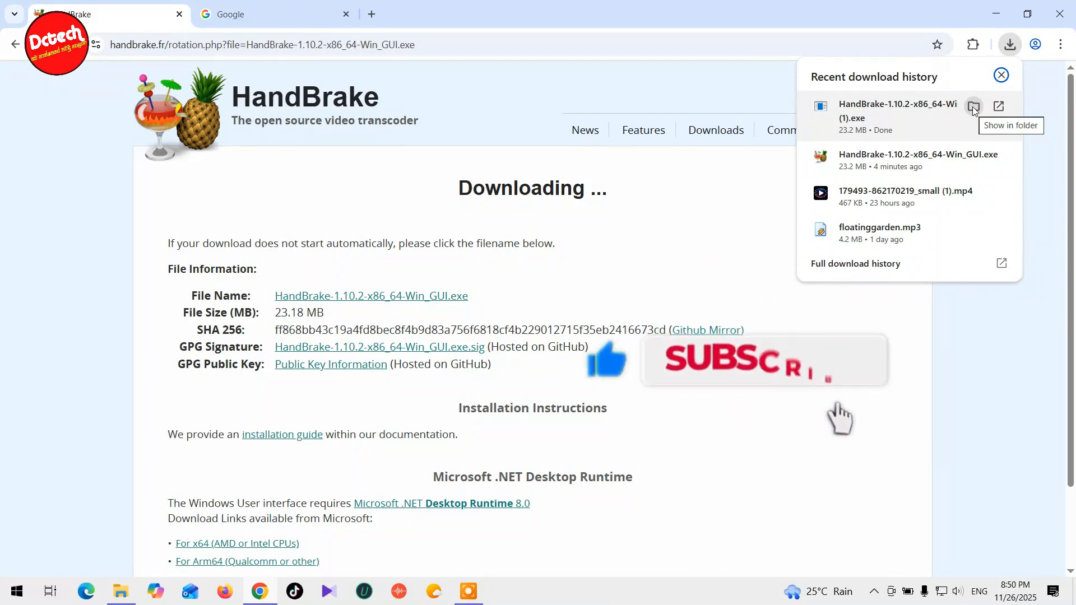
left_click(972, 107)
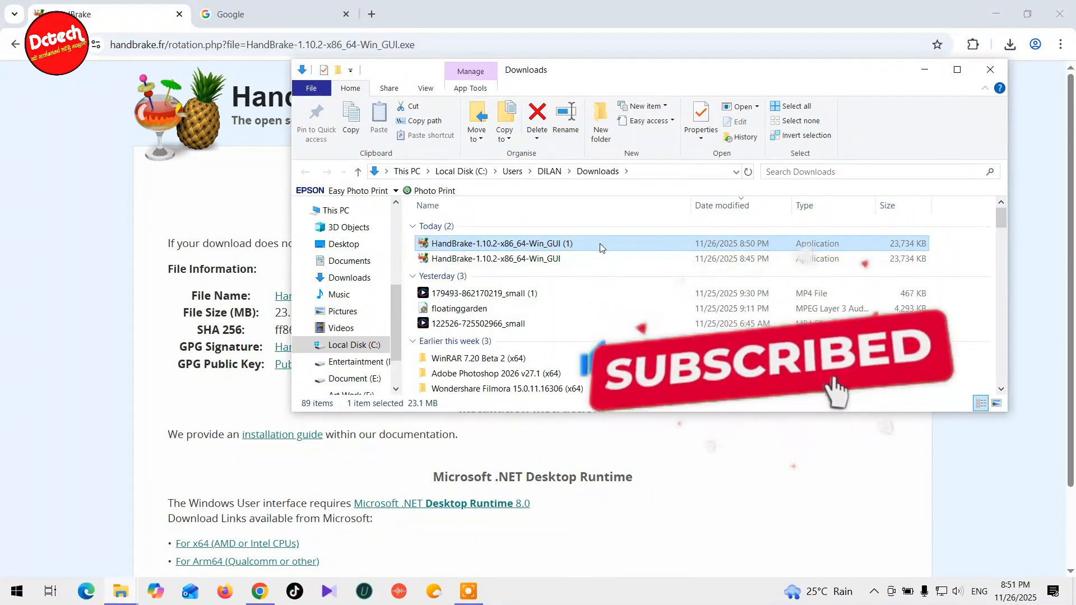
Minimize the Downloads and browser windows and launch HandBrake from the desktop
left_click(998, 15)
left_click(936, 69)
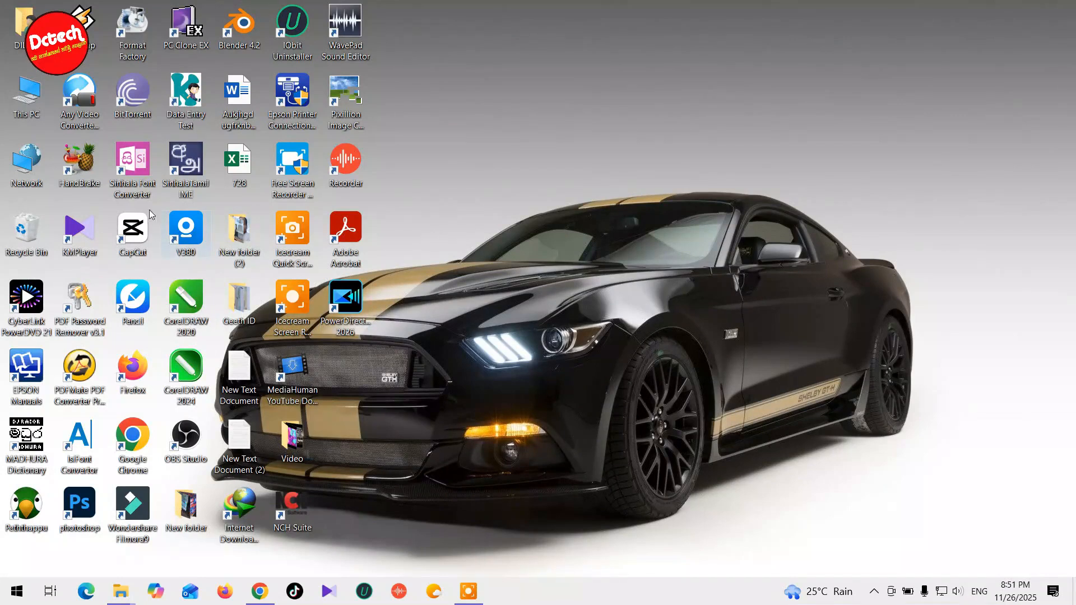
left_click(76, 164)
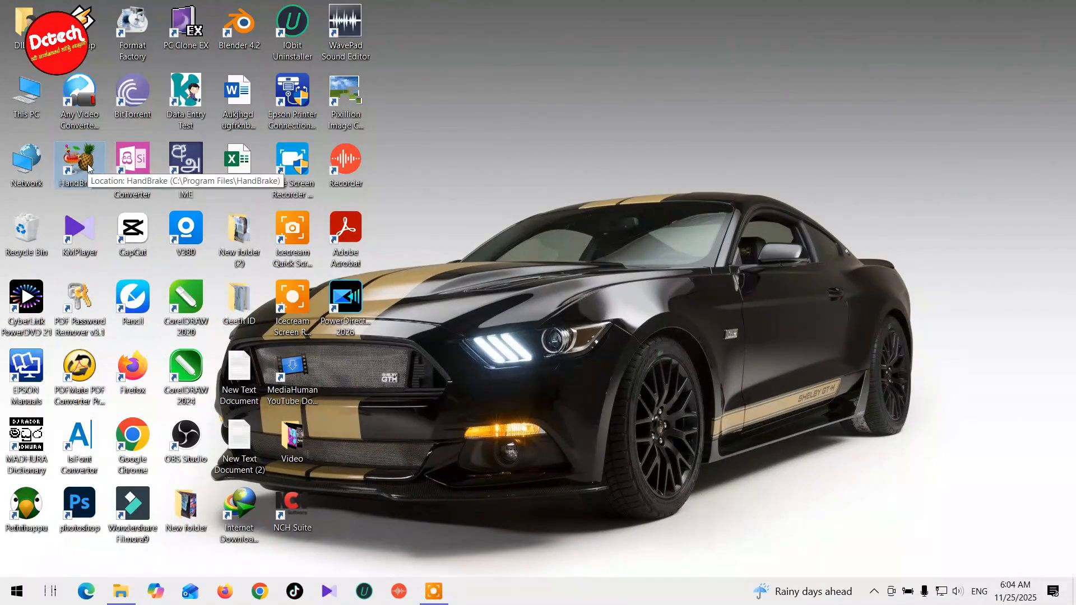
double_click(88, 168)
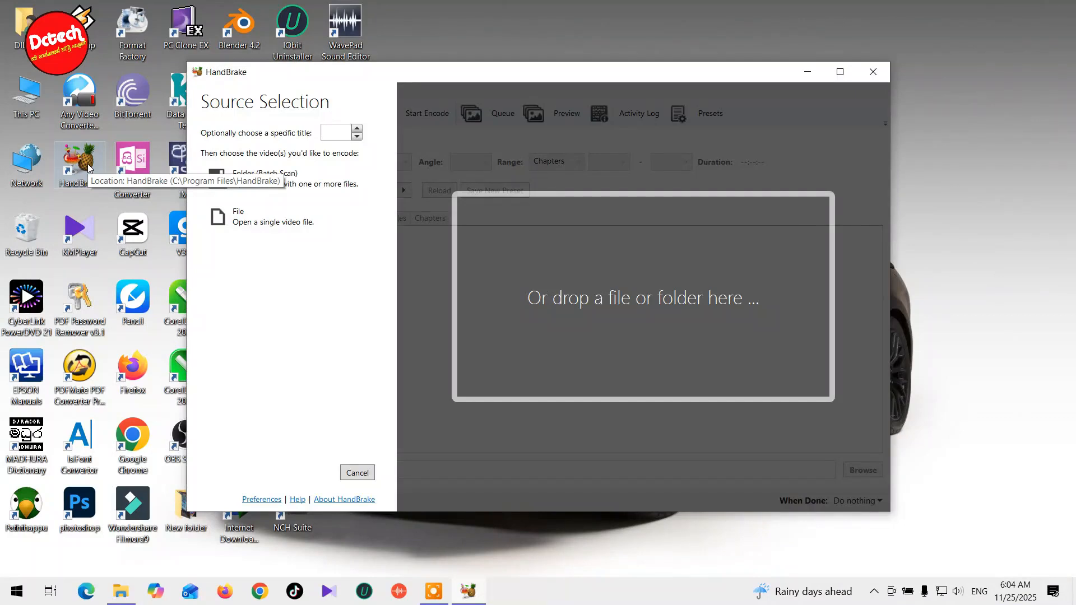
Open the Video\song folder on drive D: in File Explorer and move its window off the HandBrake window
double_click(41, 96)
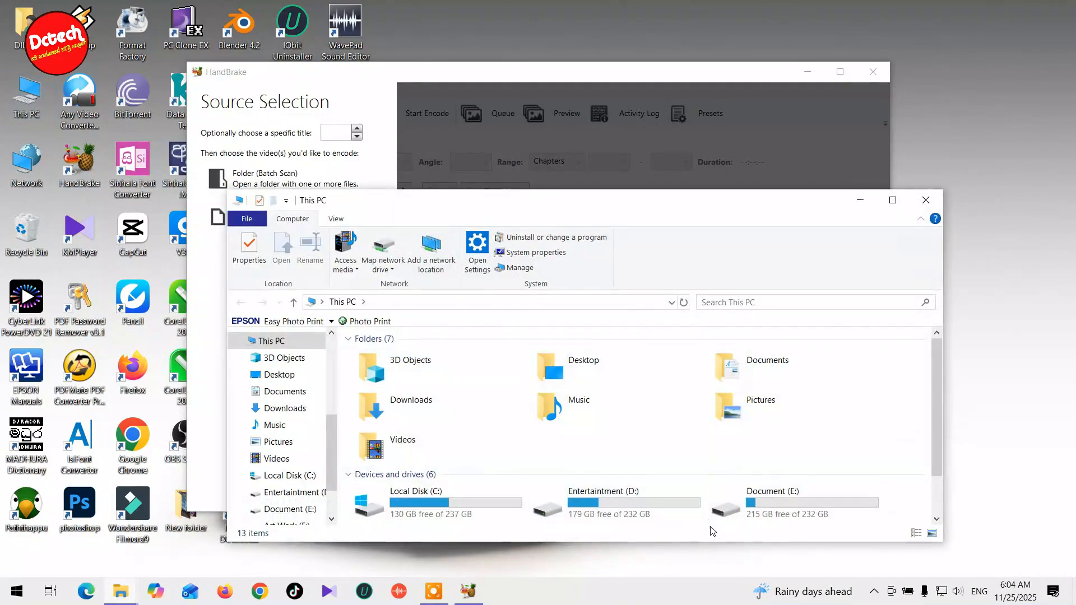
scroll(711, 530, "down", 1)
double_click(546, 442)
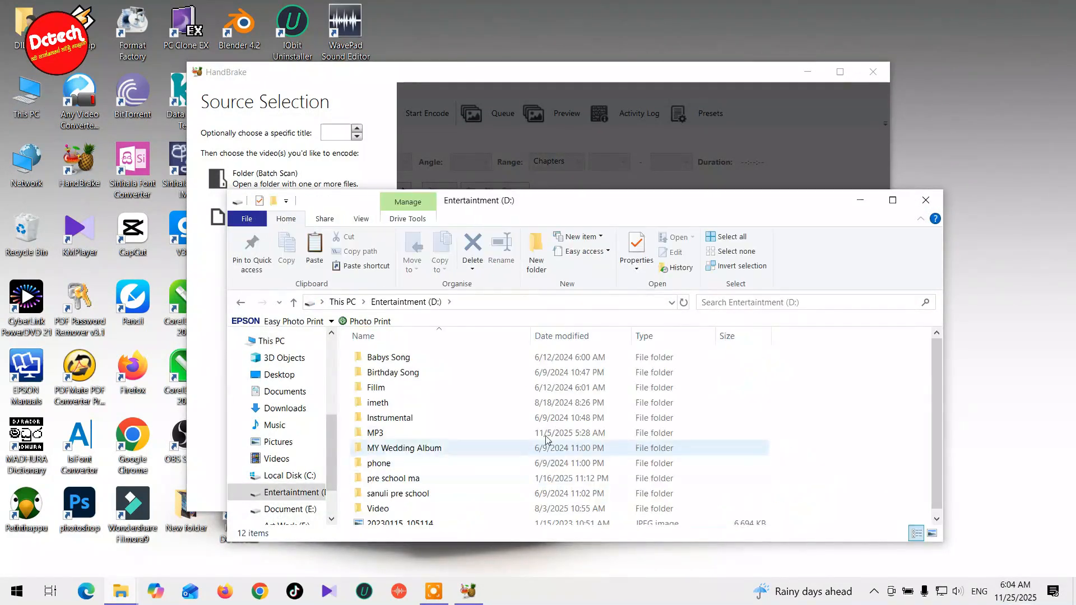
double_click(401, 507)
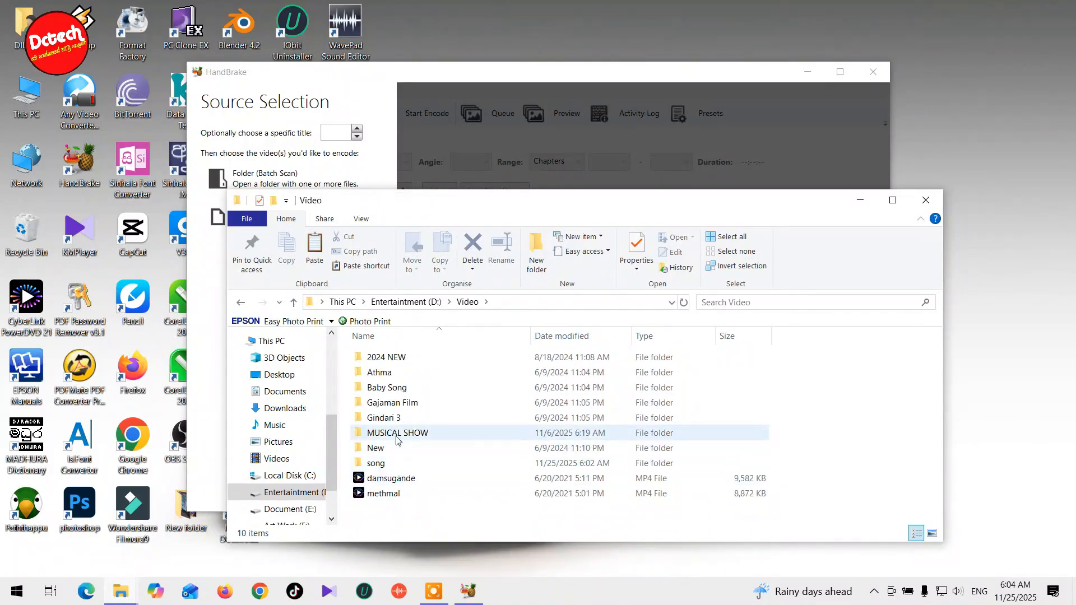
double_click(400, 464)
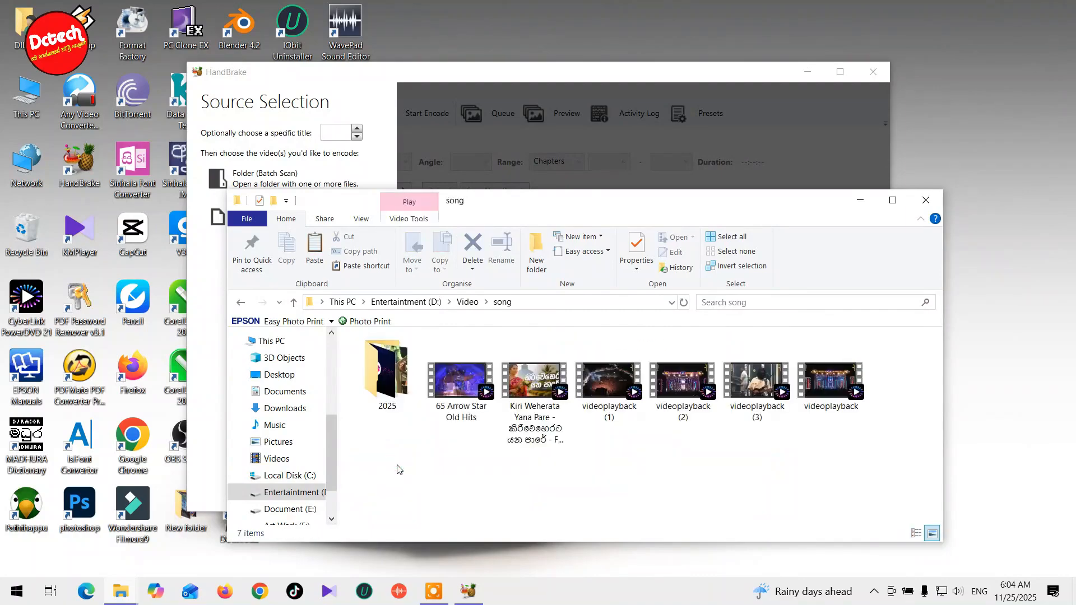
left_click_drag(582, 209, 320, 178)
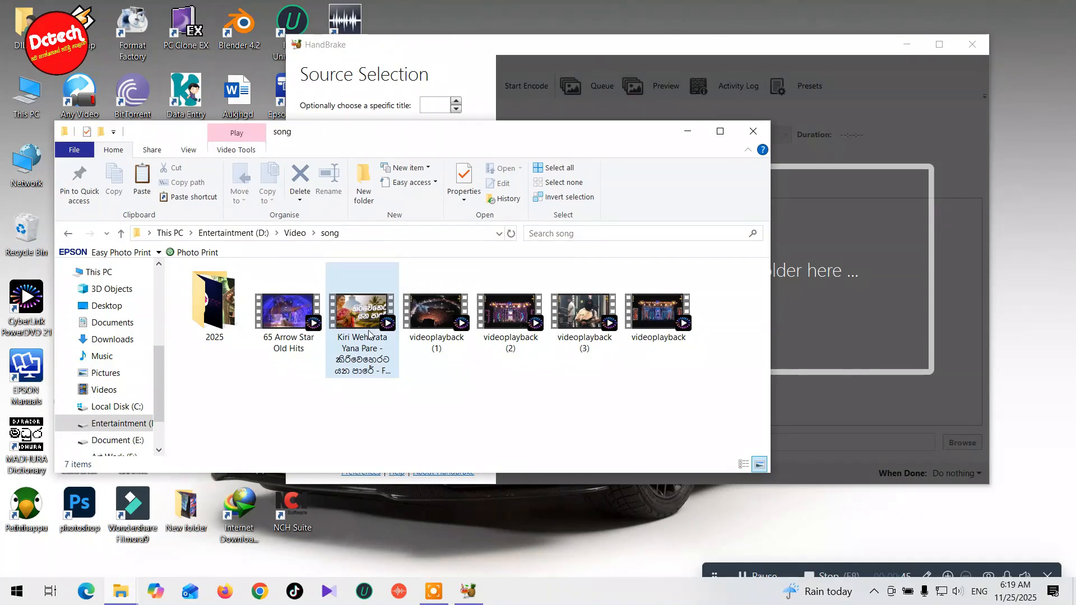
Examine the size, frame dimensions and bitrates in the file properties of the "Kiri Weherata Yana Pare" video
left_click(369, 335)
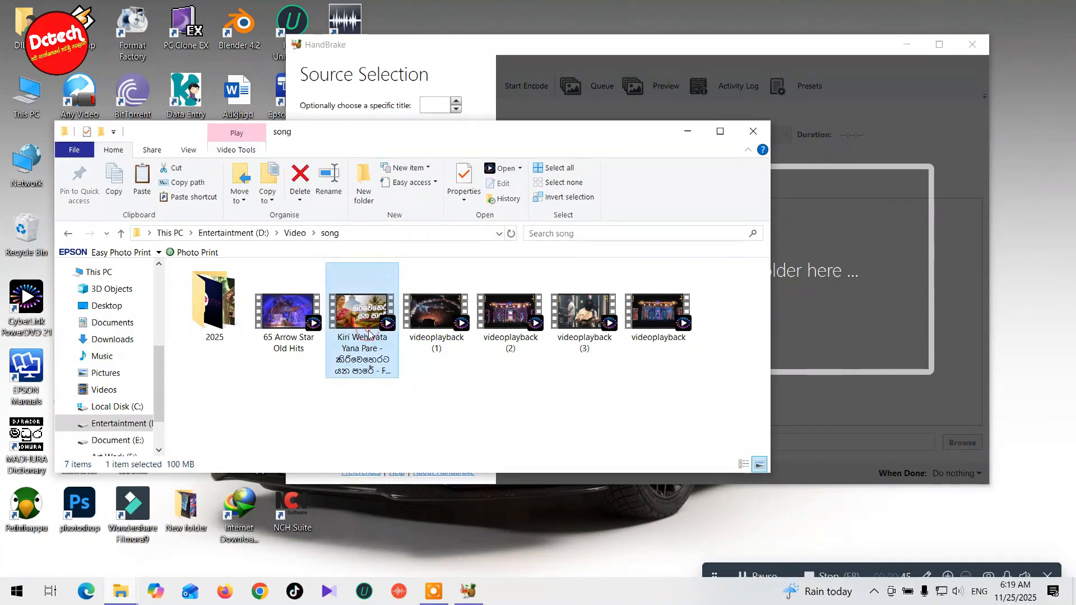
right_click(369, 334)
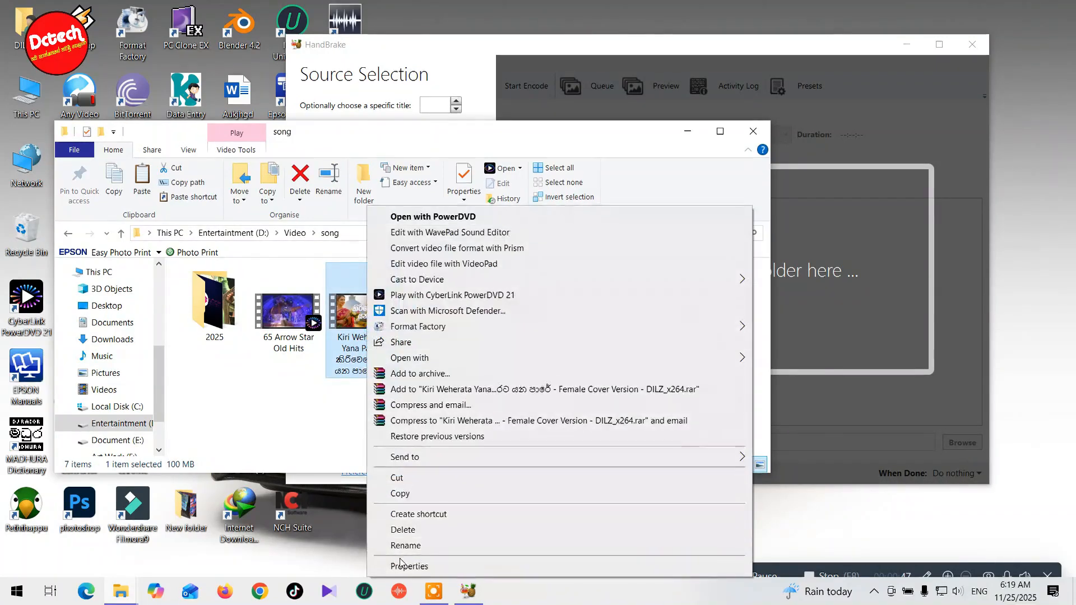
left_click(397, 561)
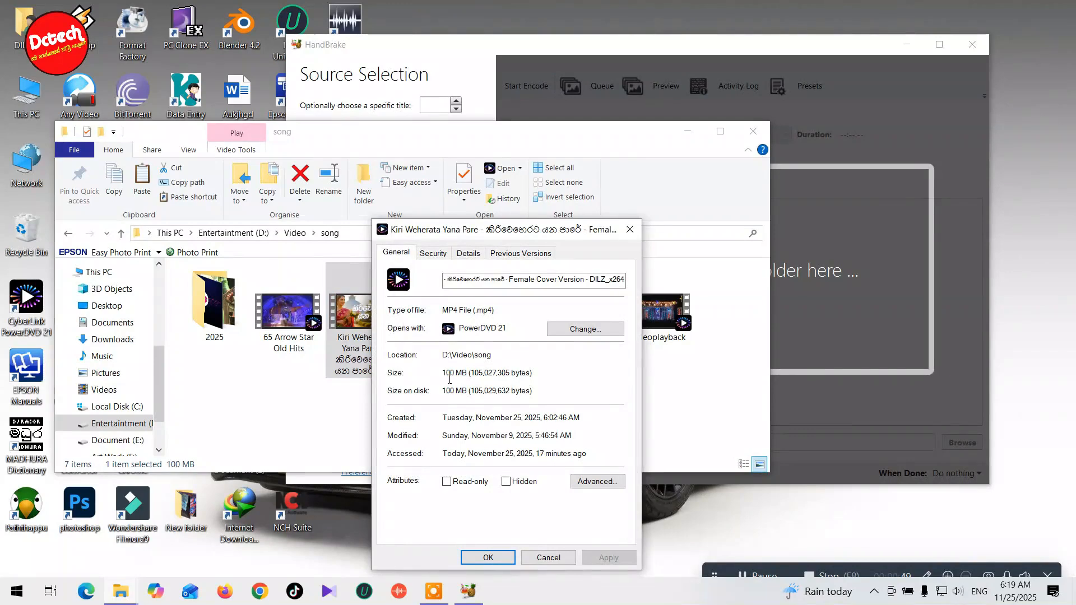
left_click(433, 253)
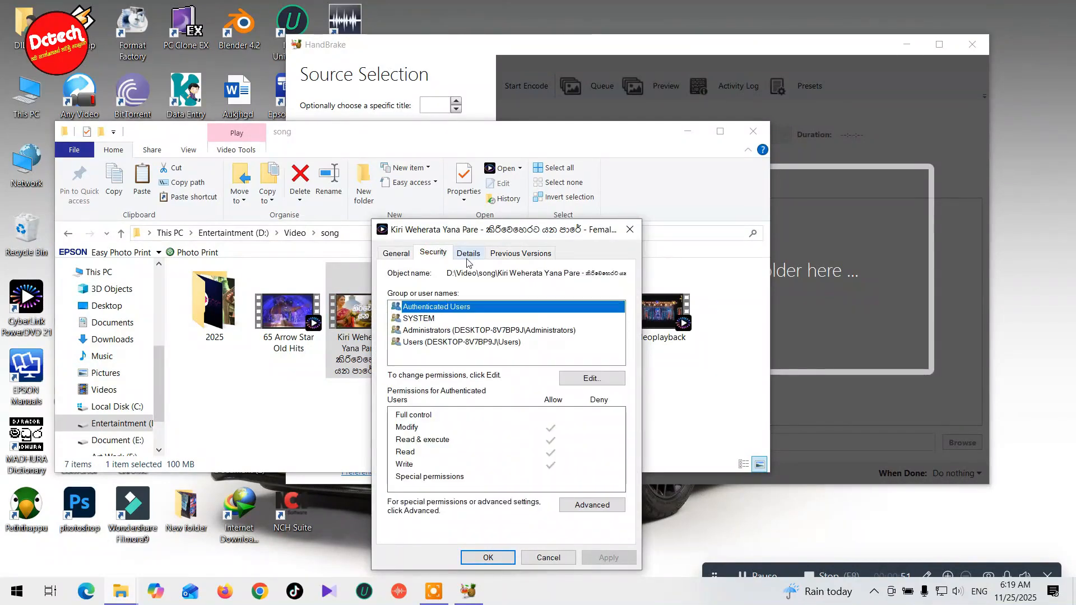
left_click(467, 255)
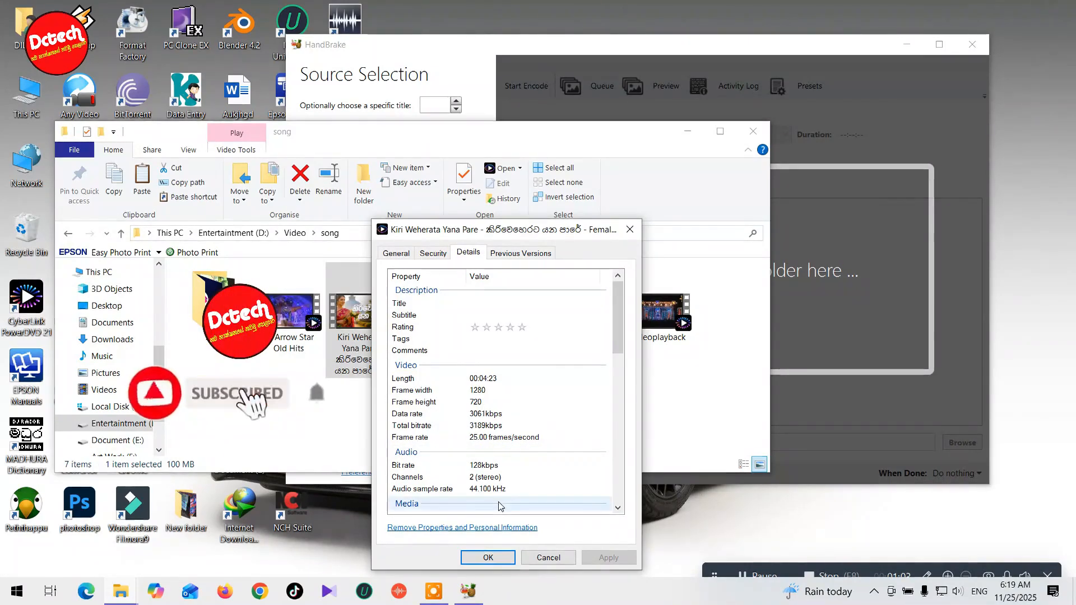
scroll(493, 471, "down", 5)
scroll(497, 484, "down", 9)
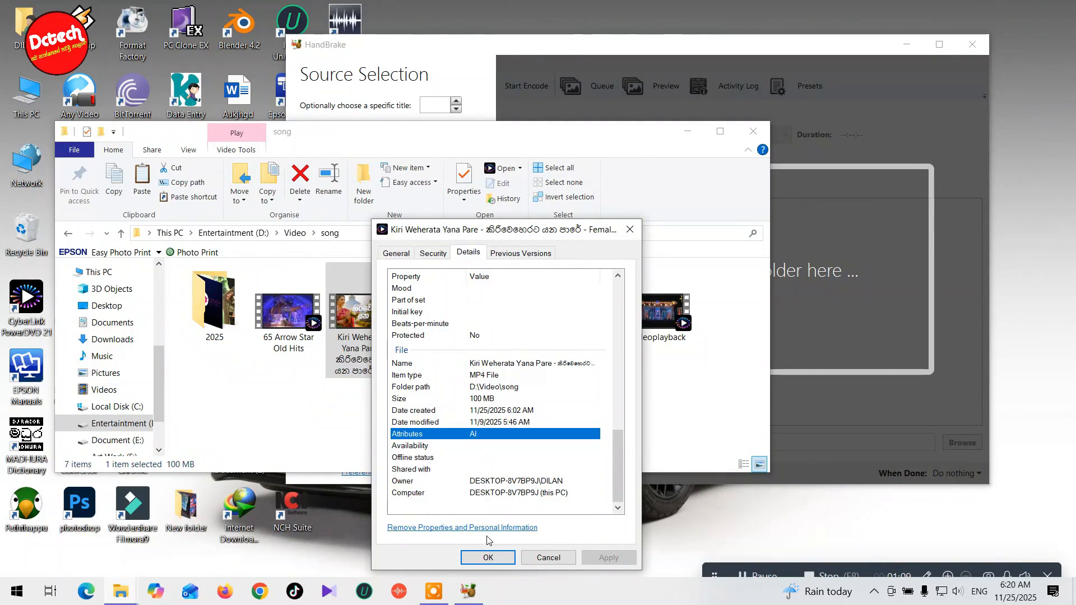
left_click(488, 557)
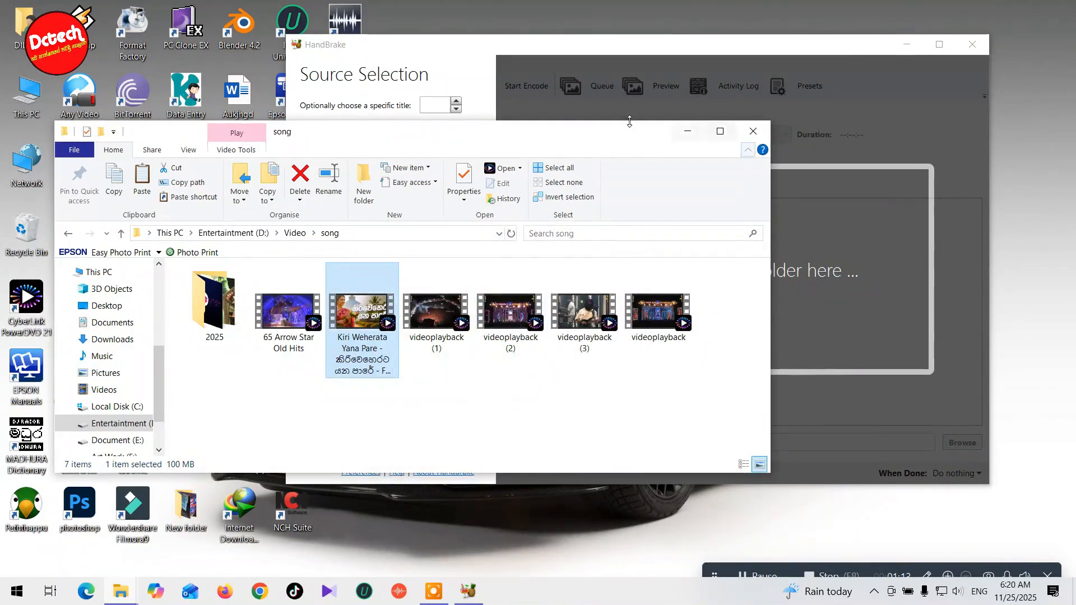
Load the "Kiri Weherata Yana Pare" video from the song folder into HandBrake as the source
left_click_drag(623, 136, 436, 173)
left_click_drag(168, 363, 660, 342)
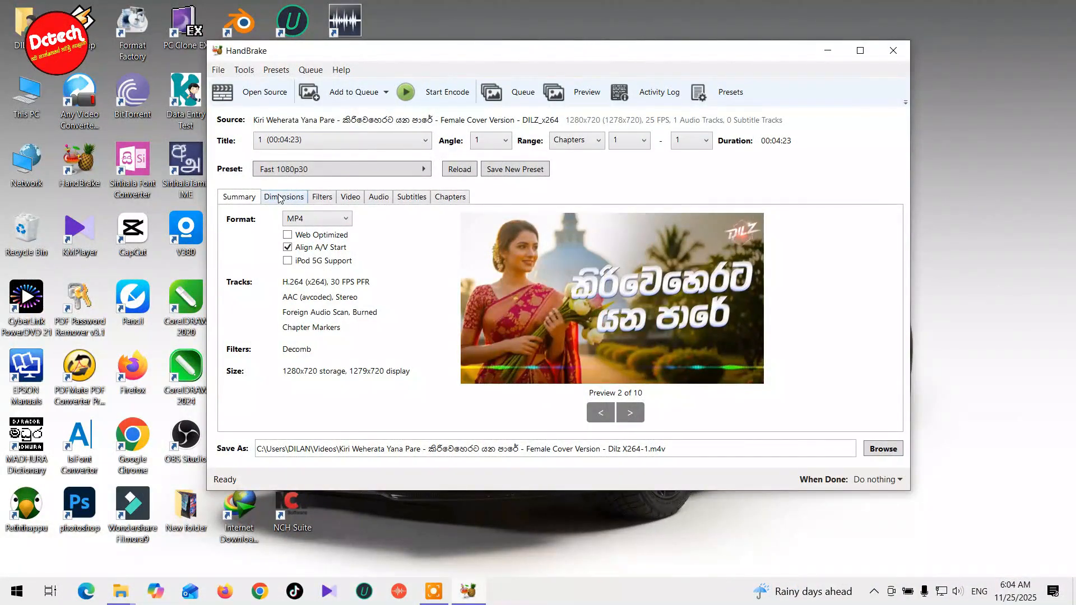
Review the summary, dimensions and filter settings, and set the video's constant quality to RF 23.5
left_click(276, 197)
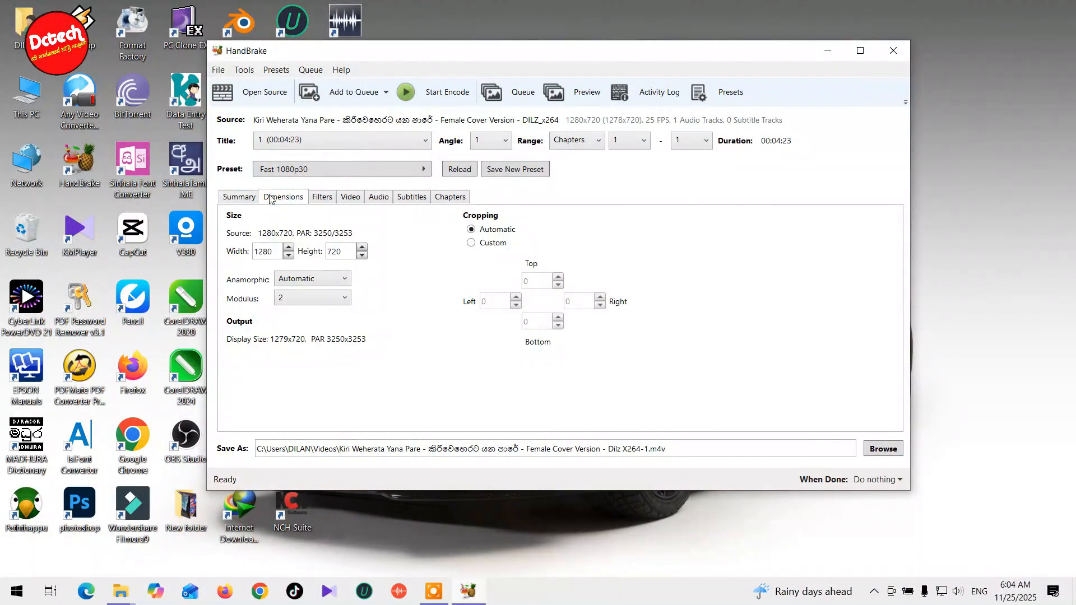
left_click(253, 197)
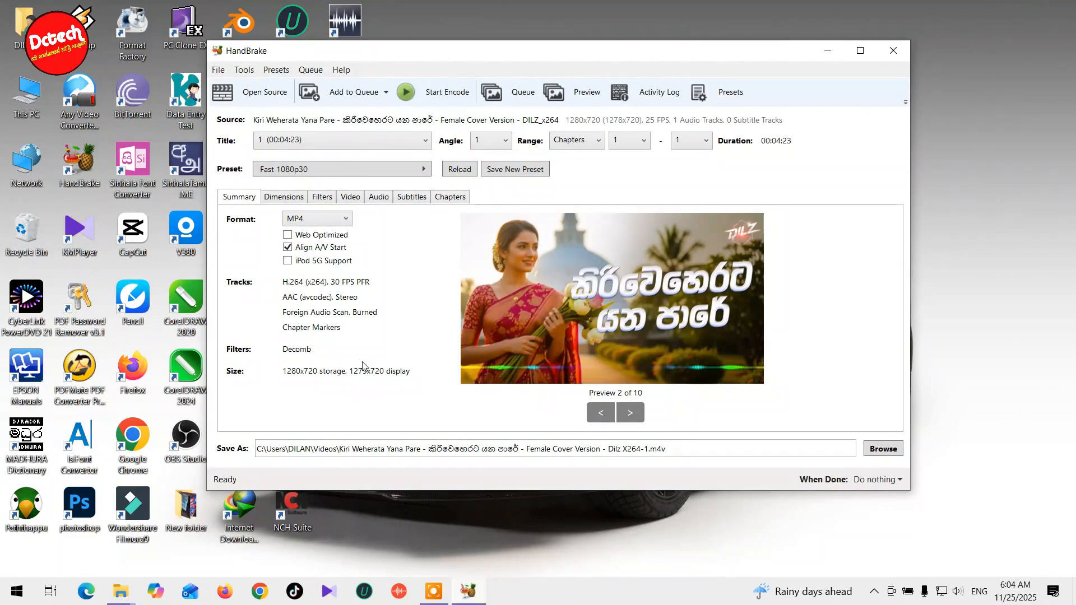
left_click(293, 200)
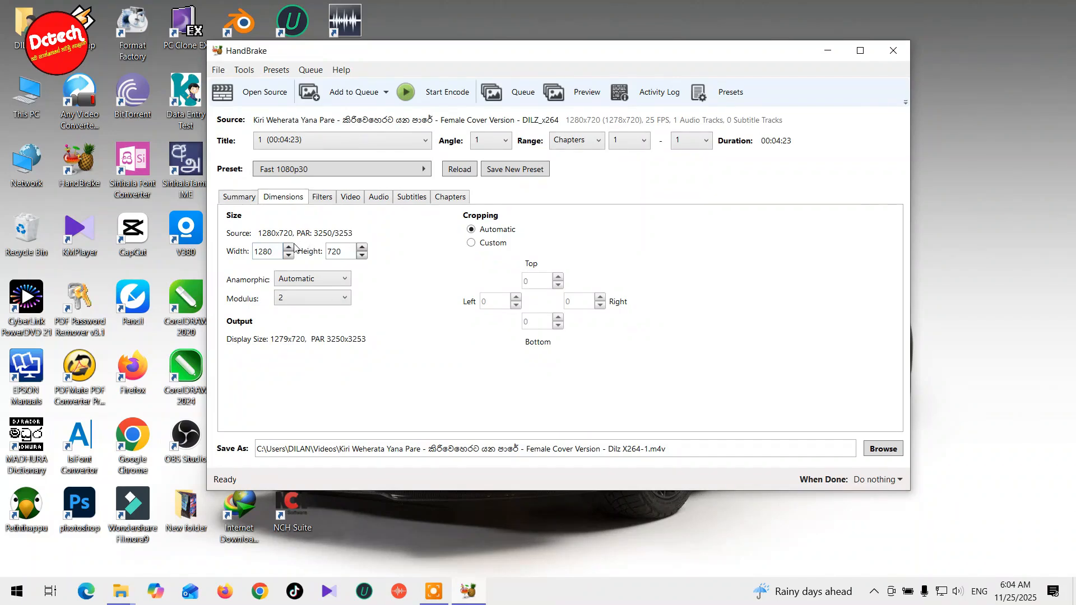
left_click(324, 199)
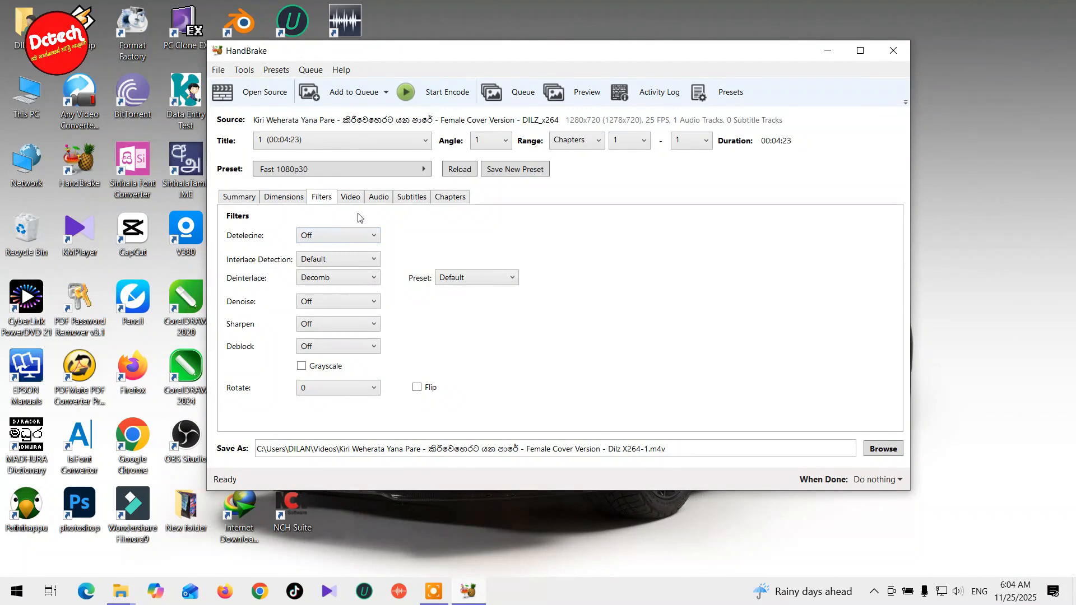
left_click(350, 199)
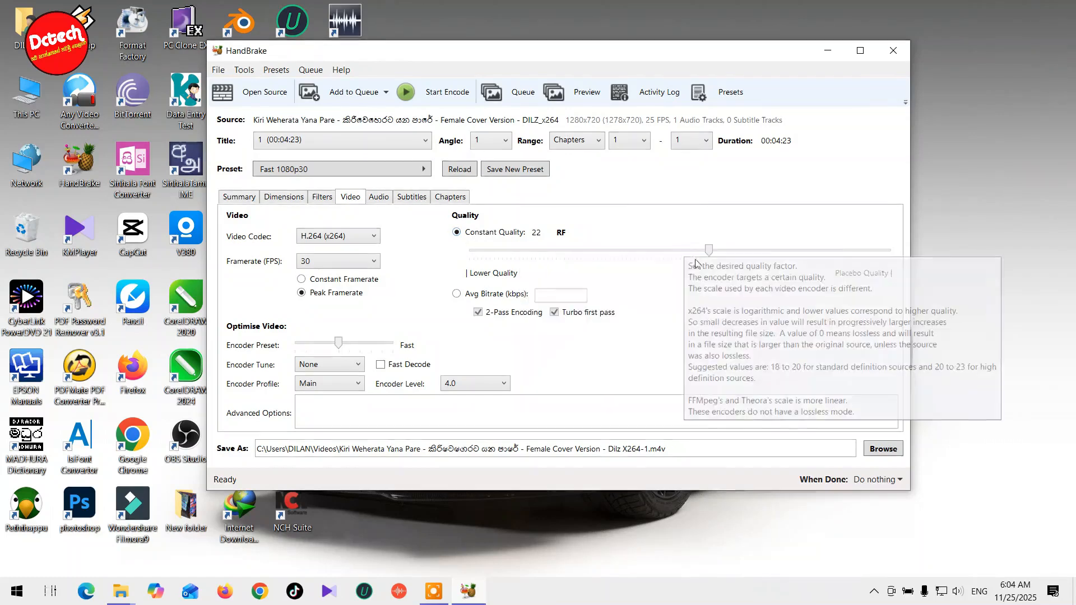
left_click_drag(709, 252, 697, 254)
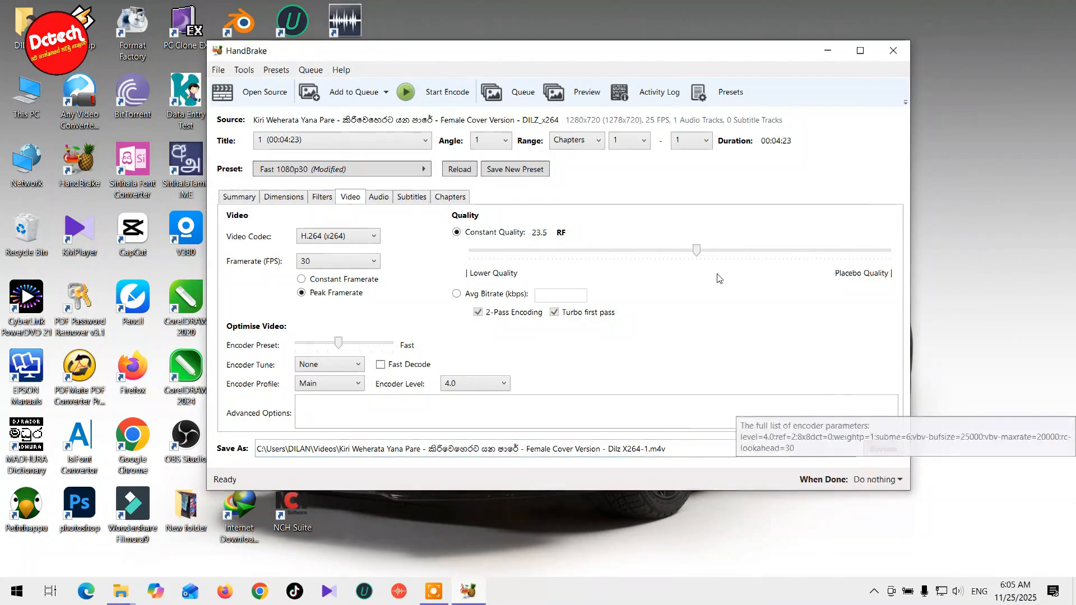
left_click(881, 455)
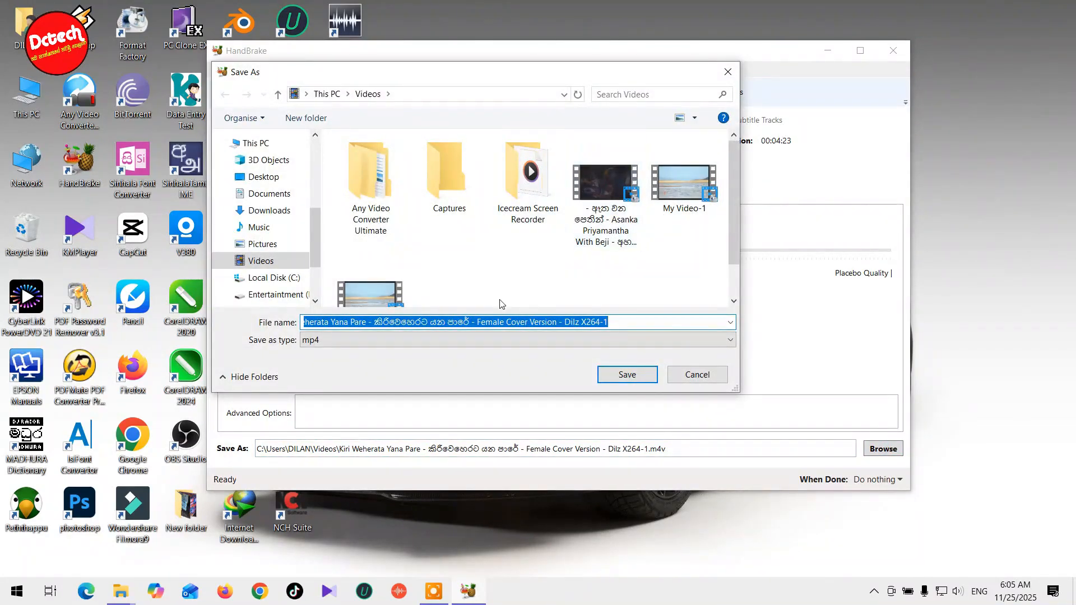
scroll(482, 300, "down", 1)
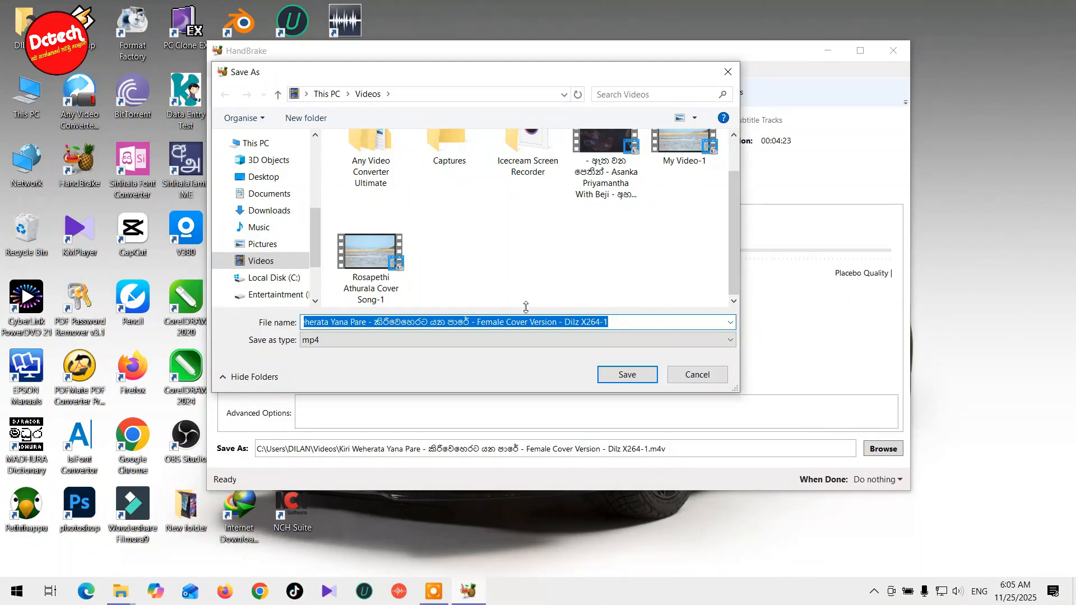
scroll(516, 291, "up", 1)
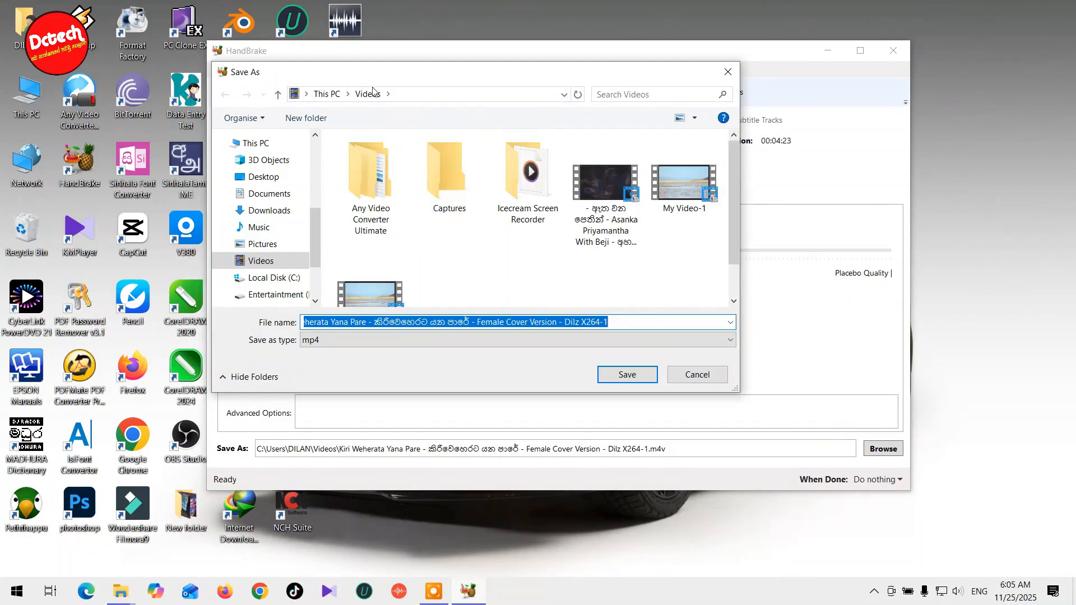
left_click(683, 375)
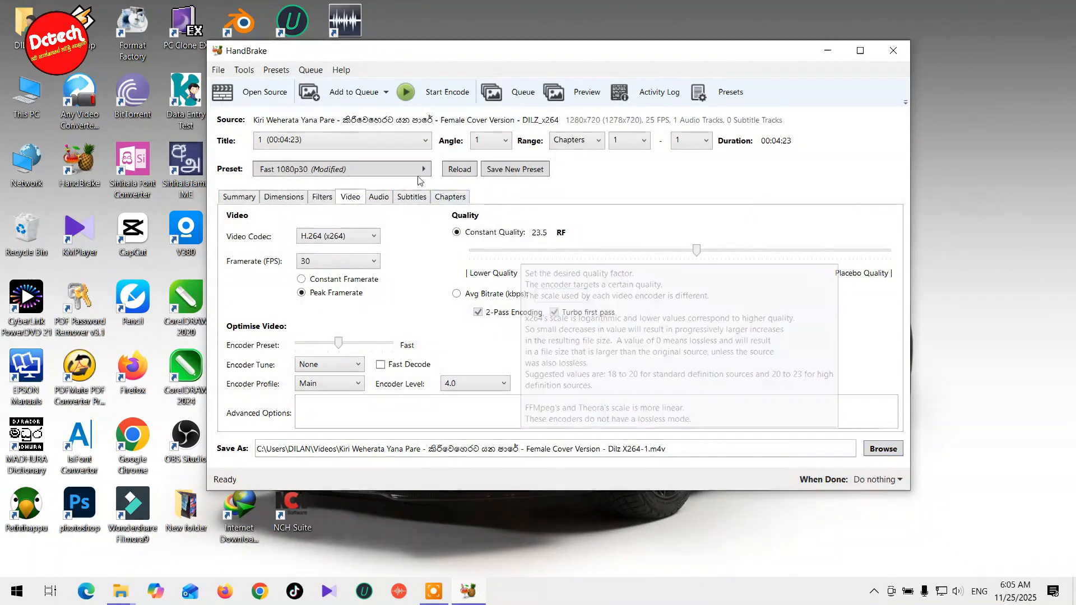
Encode the loaded video with the current settings, then check the output save location and close HandBrake once the queue finishes
left_click(406, 93)
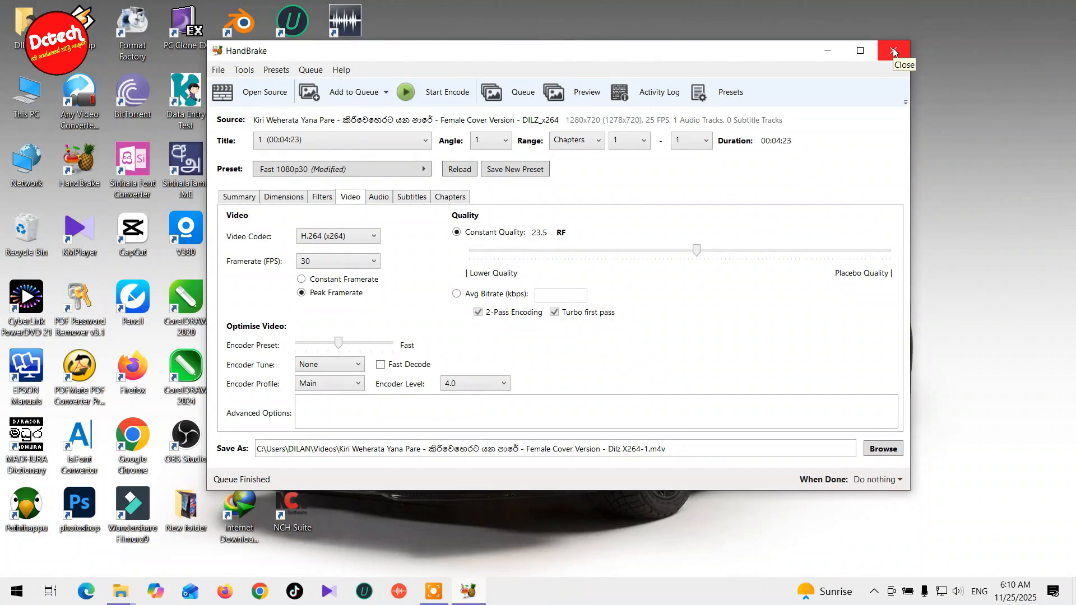
left_click(883, 448)
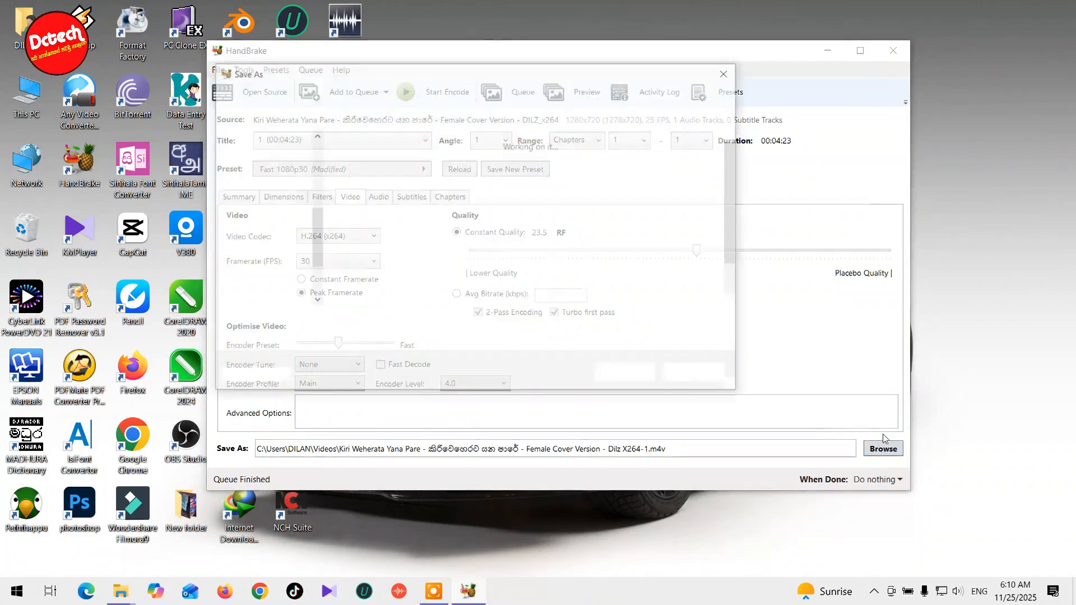
left_click(714, 373)
left_click(894, 51)
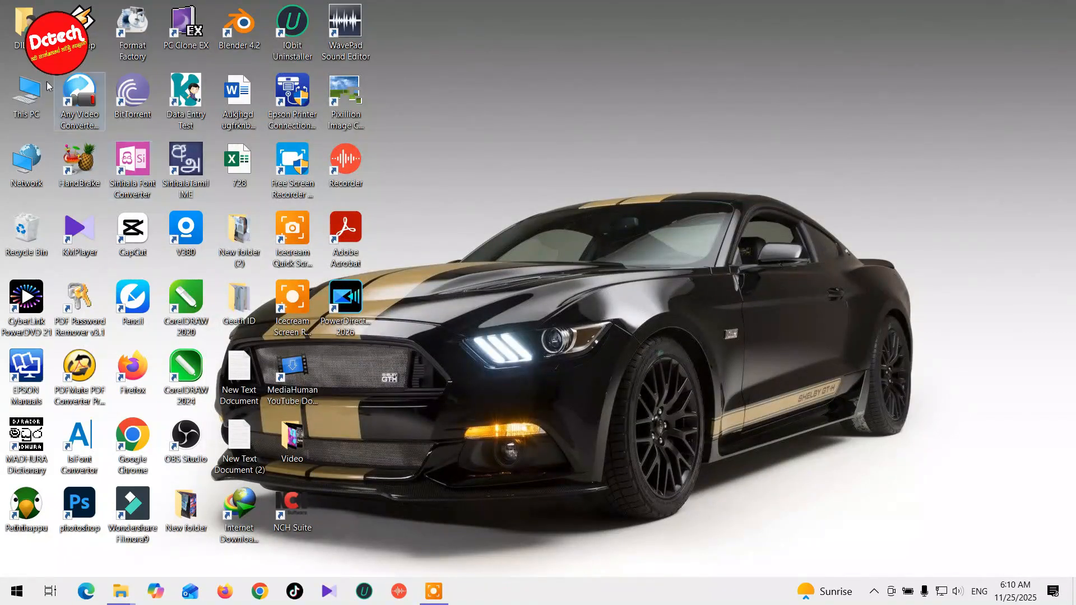
Open the Videos folder inside the personal user folder in File Explorer and select the encoded "Kiri Weherata Yana Pare" video
double_click(27, 28)
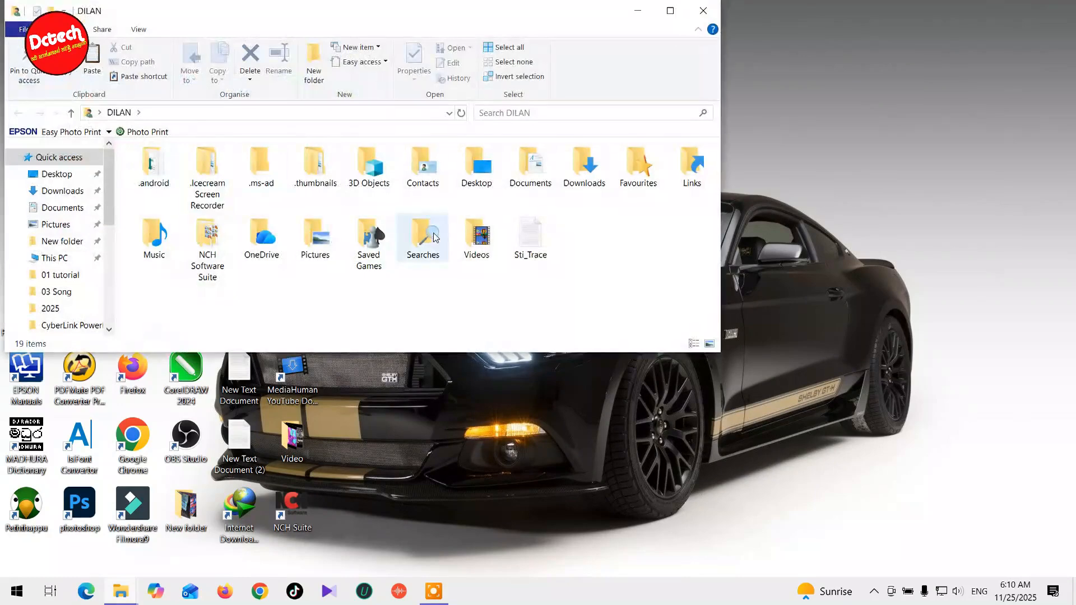
double_click(474, 239)
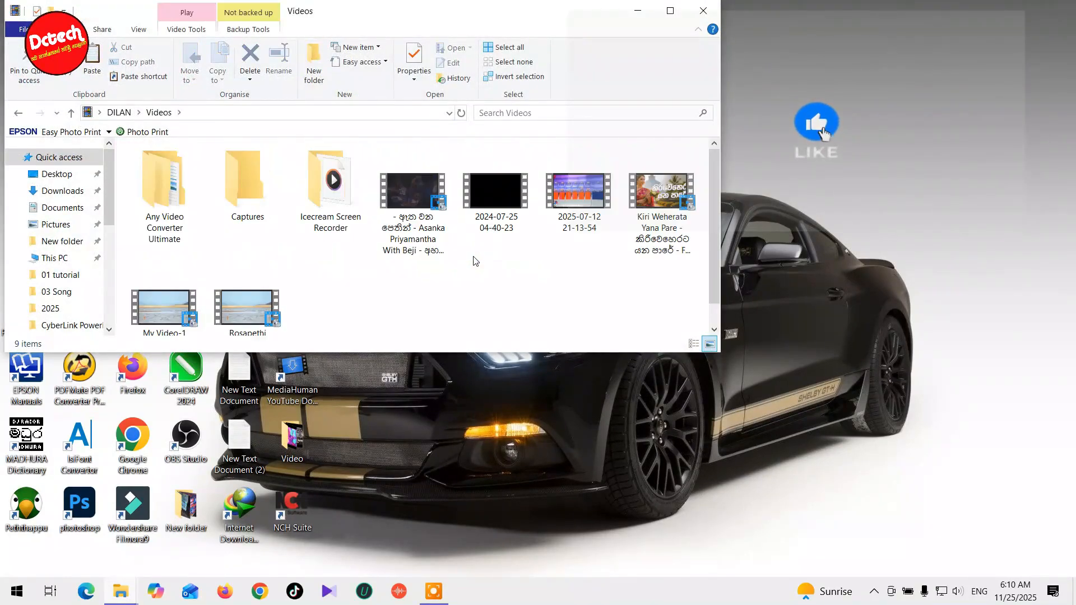
left_click(654, 231)
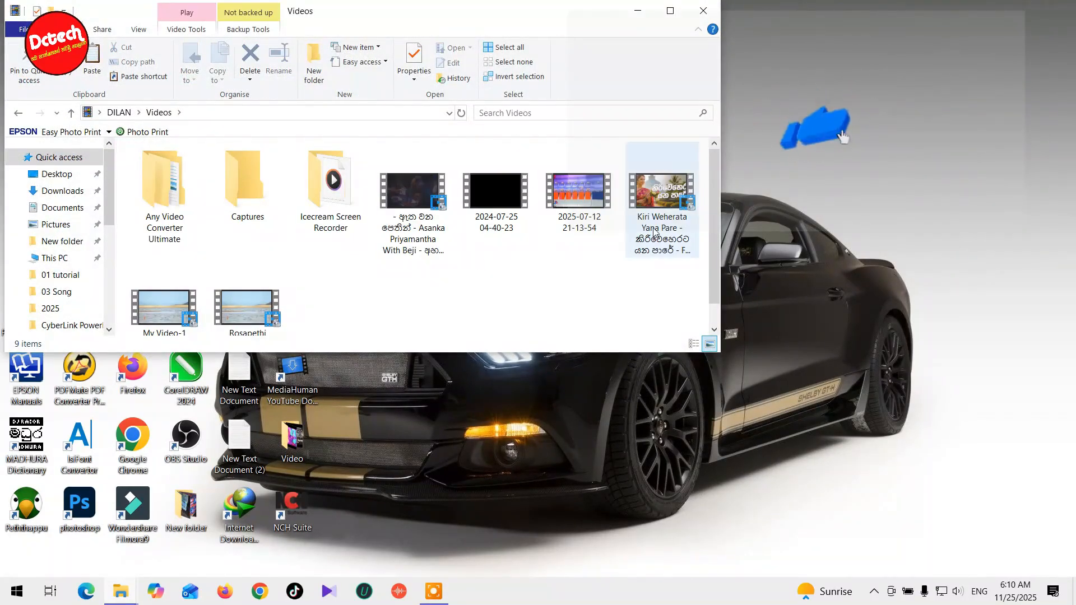